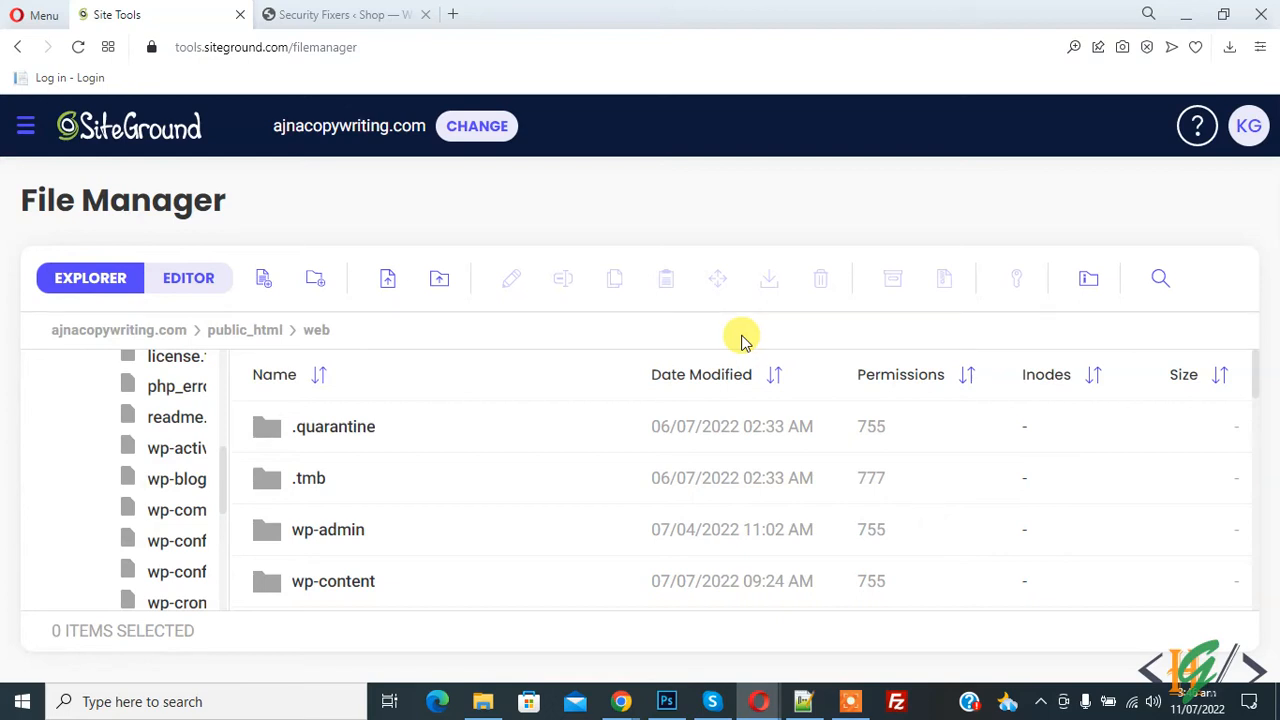
scroll(434, 455, "down", 1)
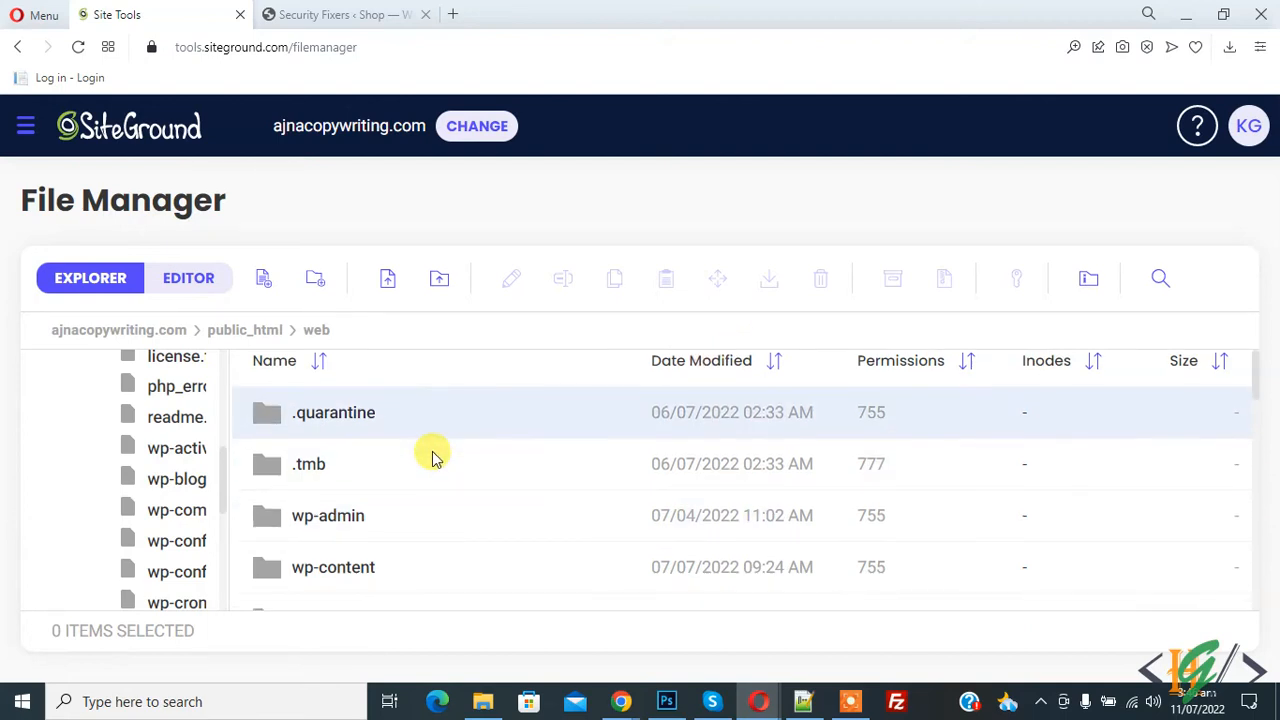
scroll(434, 457, "down", 2)
scroll(434, 457, "down", 3)
scroll(432, 457, "down", 2)
scroll(434, 458, "down", 1)
scroll(434, 458, "down", 1)
scroll(436, 459, "down", 1)
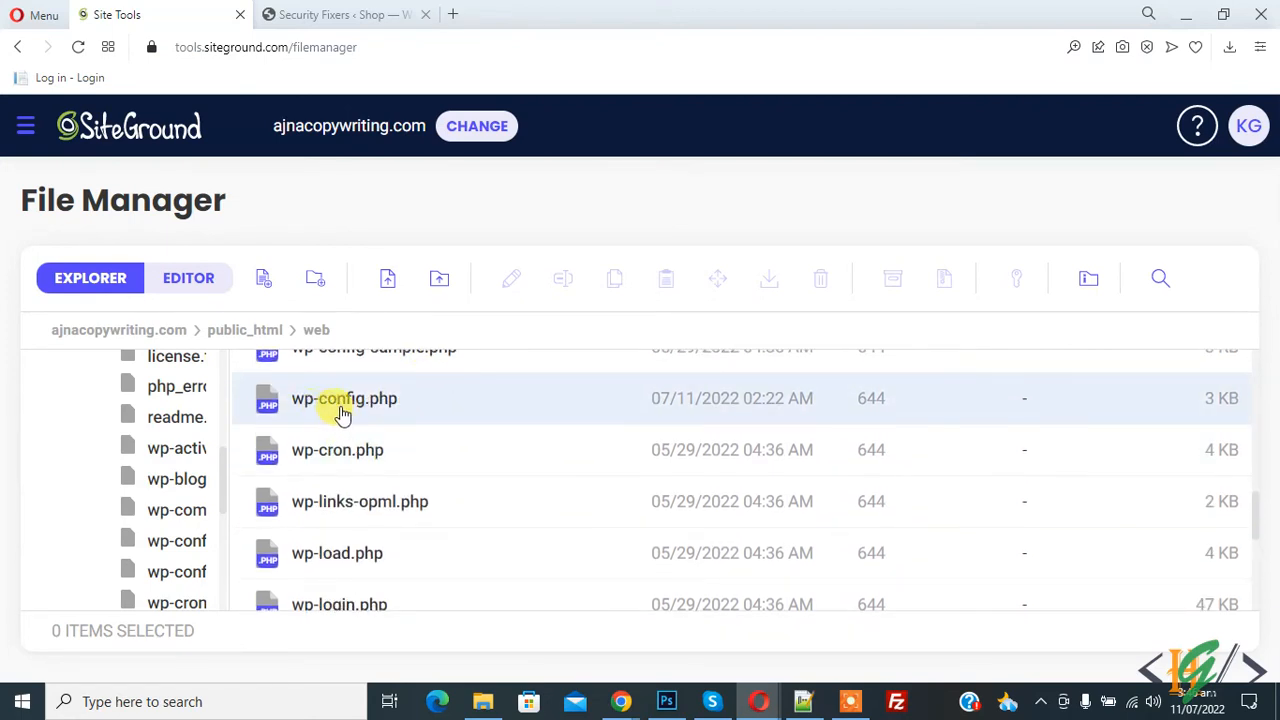
Step: Bring up the context menu of actions for wp-config.php in the web folder
right_click(341, 414)
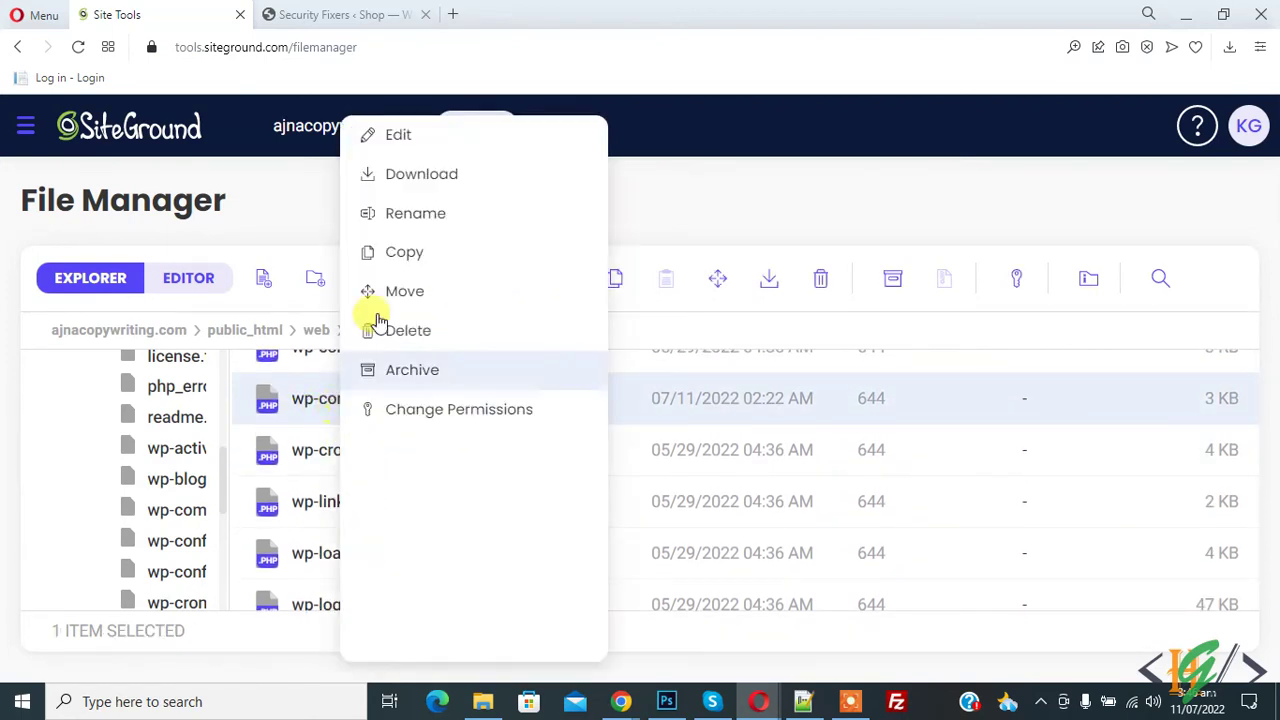
Step: Choose Edit so wp-config.php loads in the code editor
left_click(392, 134)
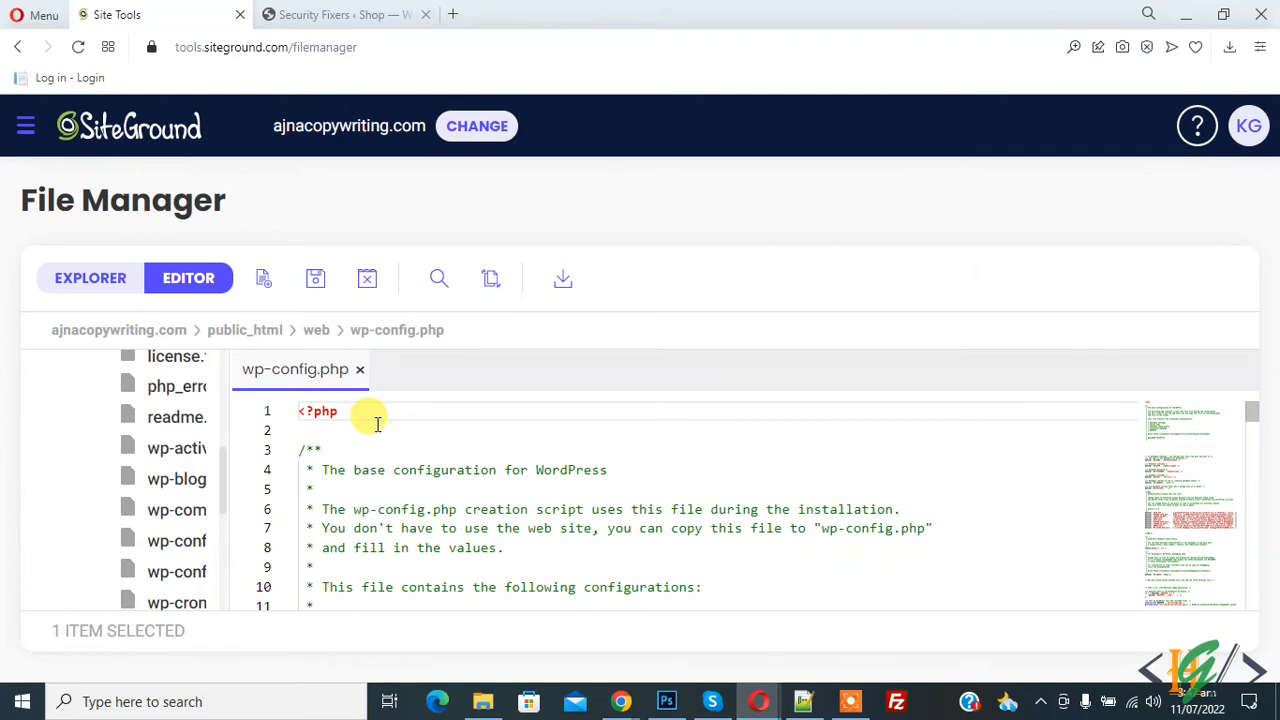
Step: Paste define('WP_ALLOW_REPAIR', true); on line 2 and select the line to verify it
type("define('WP_ALLOW_REPAIR', true);")
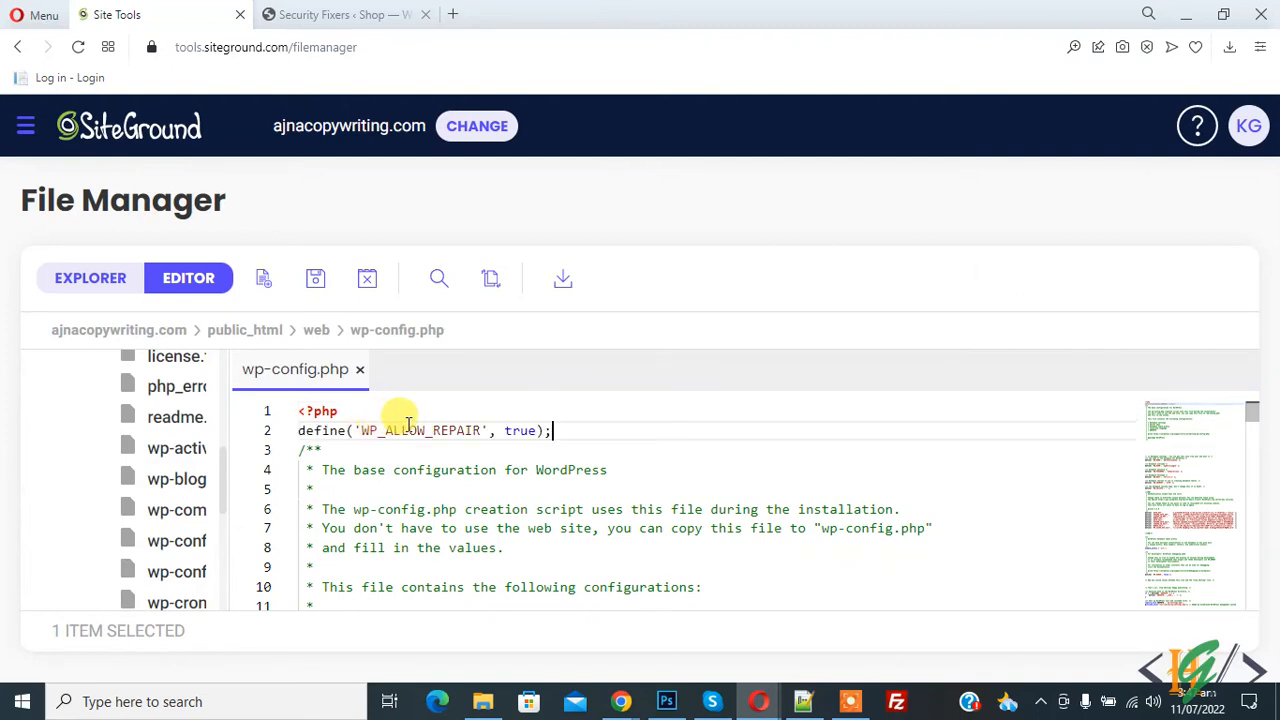
left_click_drag(555, 430, 298, 430)
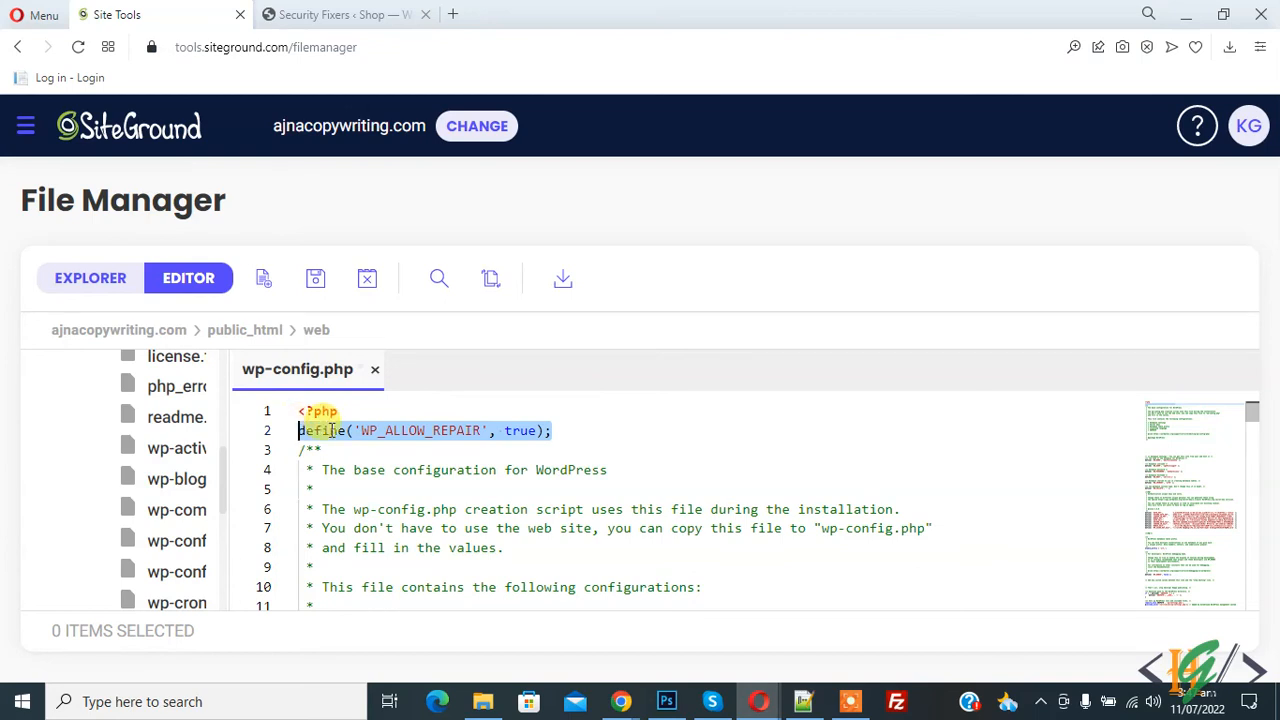
left_click(370, 430)
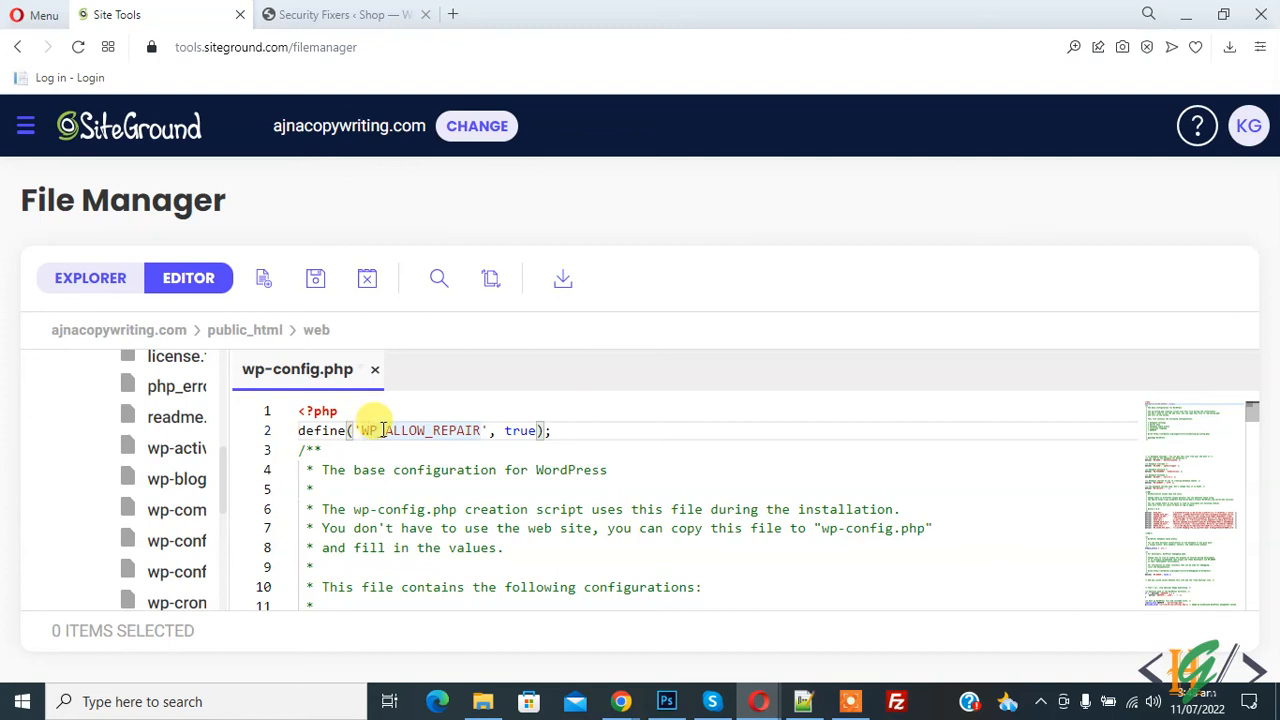
double_click(383, 430)
left_click(383, 430)
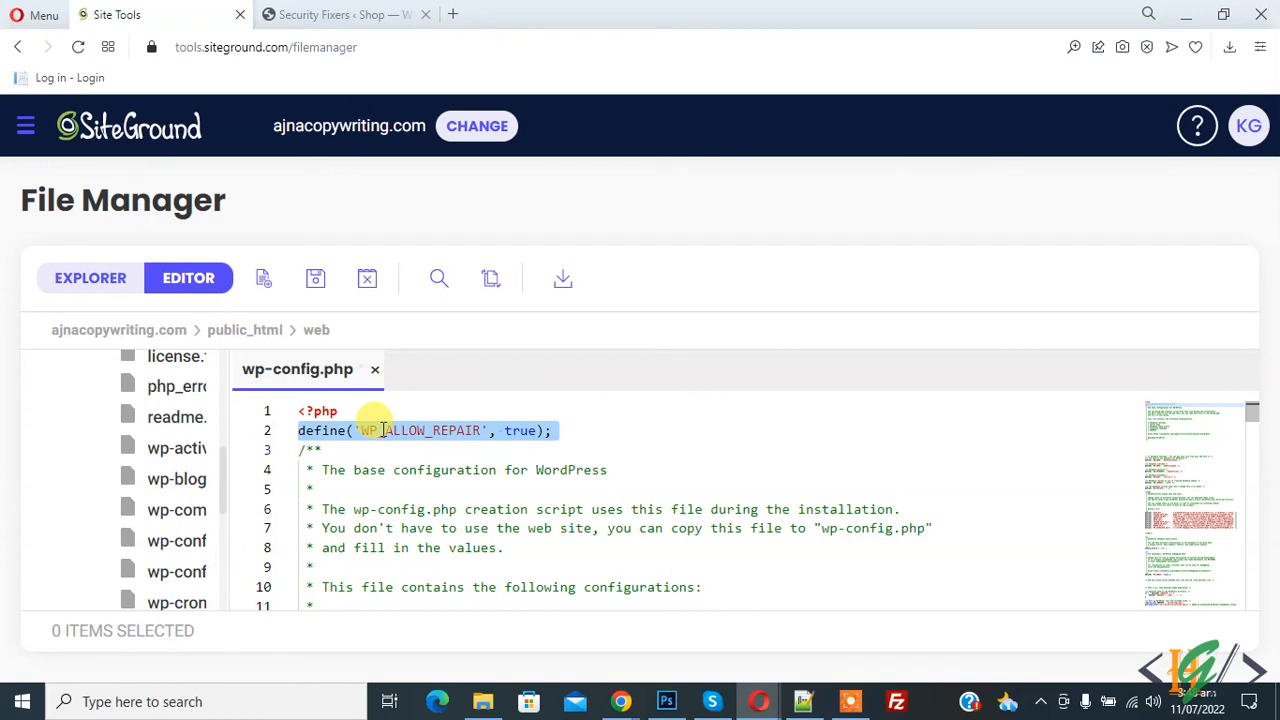